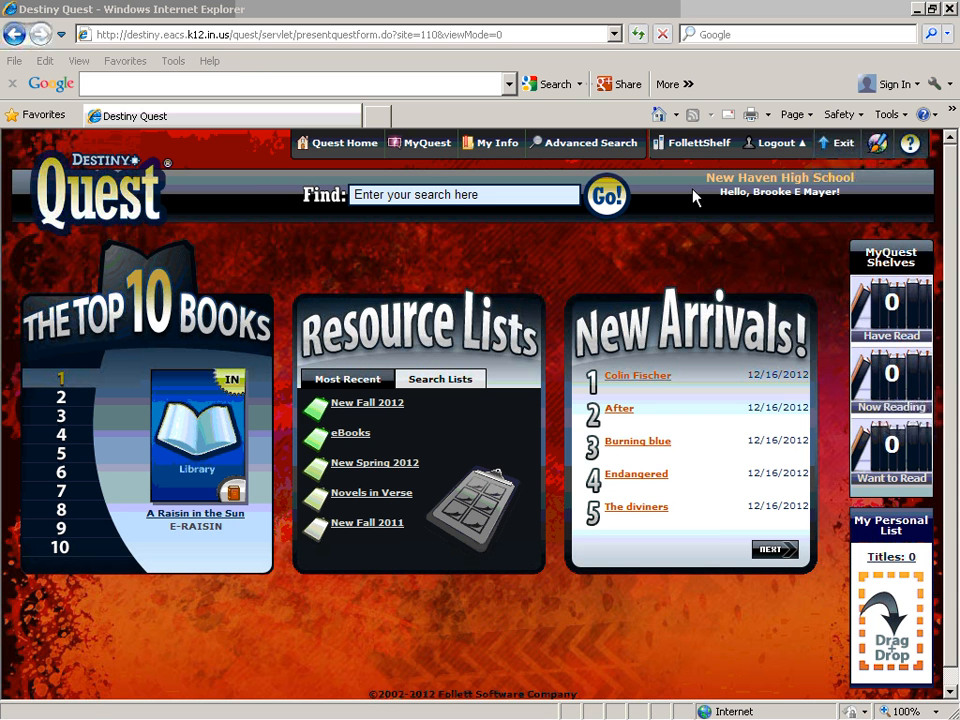
- Exit Destiny Quest and change the site display to Library View, finishing in Textbook View
click(847, 146)
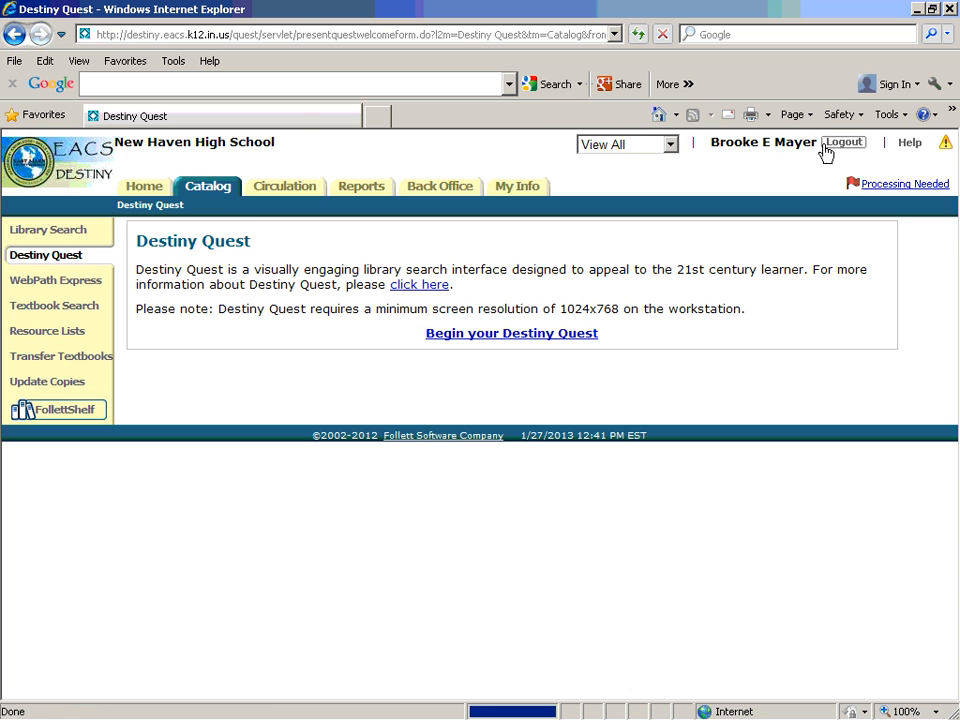
click(671, 146)
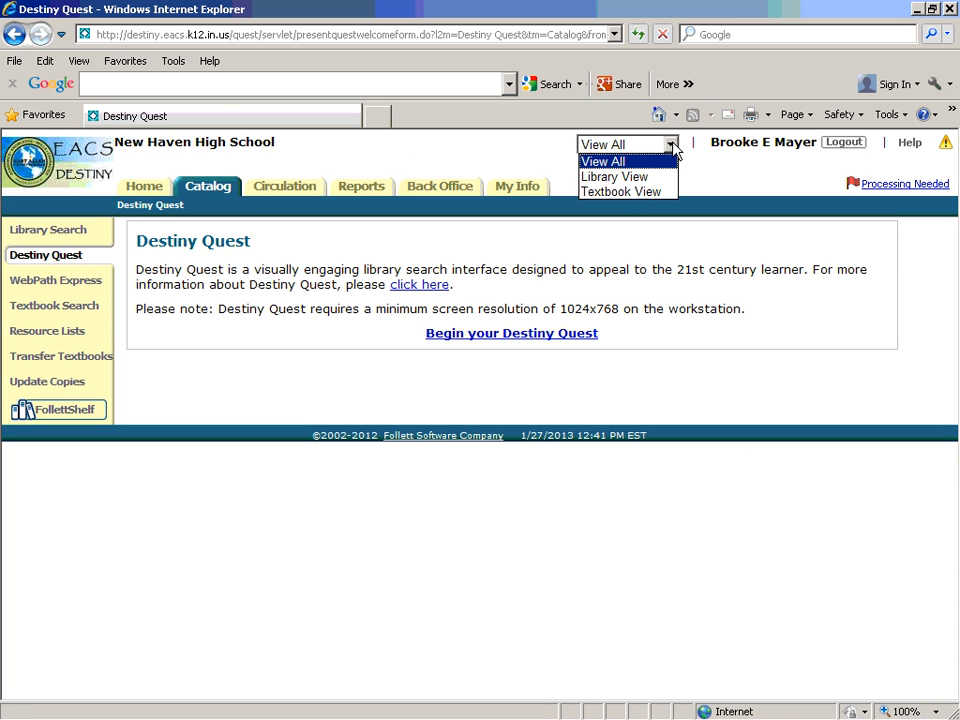
click(613, 177)
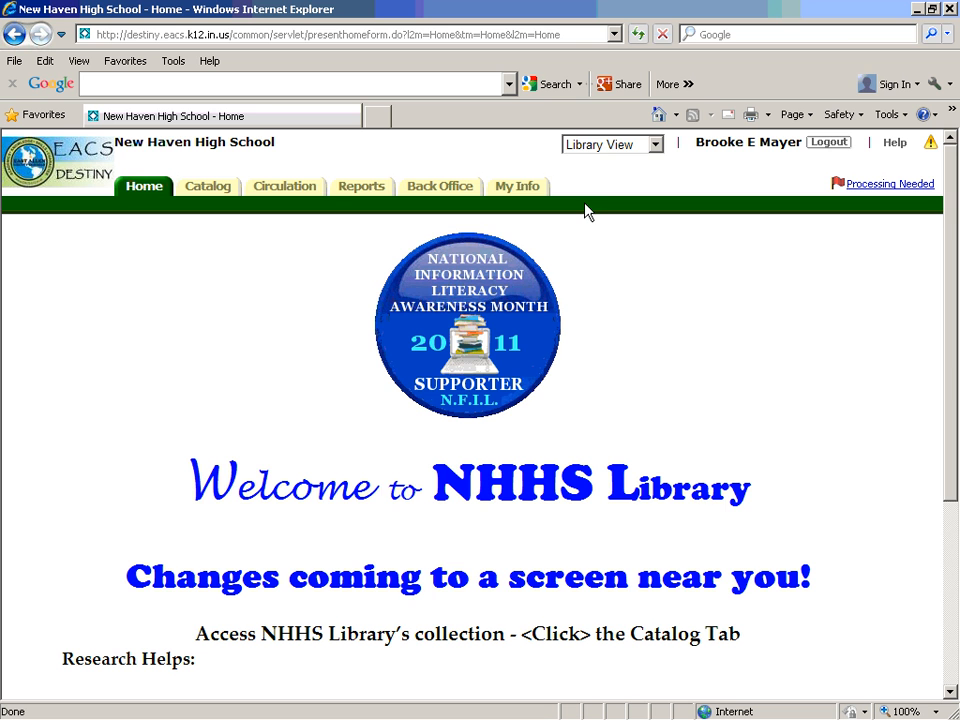
click(655, 146)
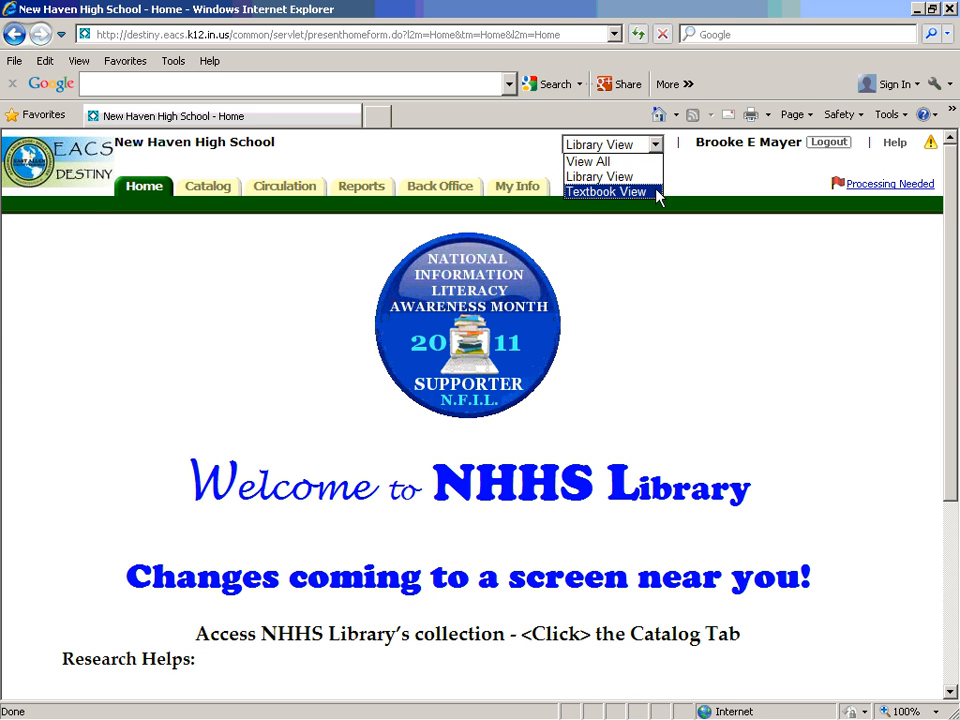
click(656, 193)
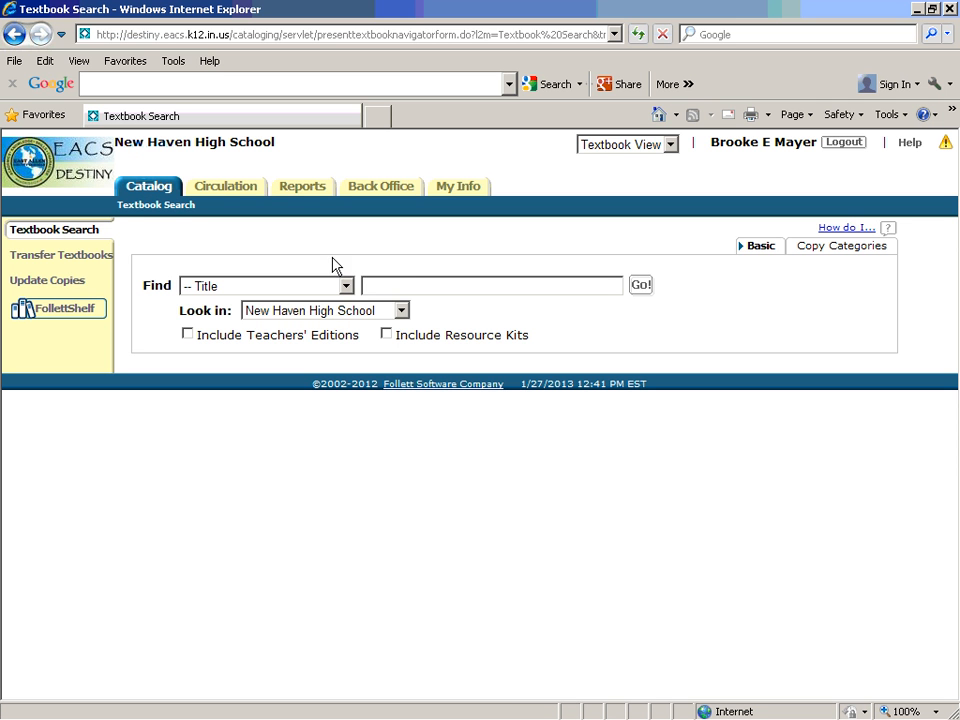
- Search New Haven High School's textbook titles for "business math" and open the copy availability for Business Math, 16th Ed
click(400, 285)
text(business math)
key(Return)
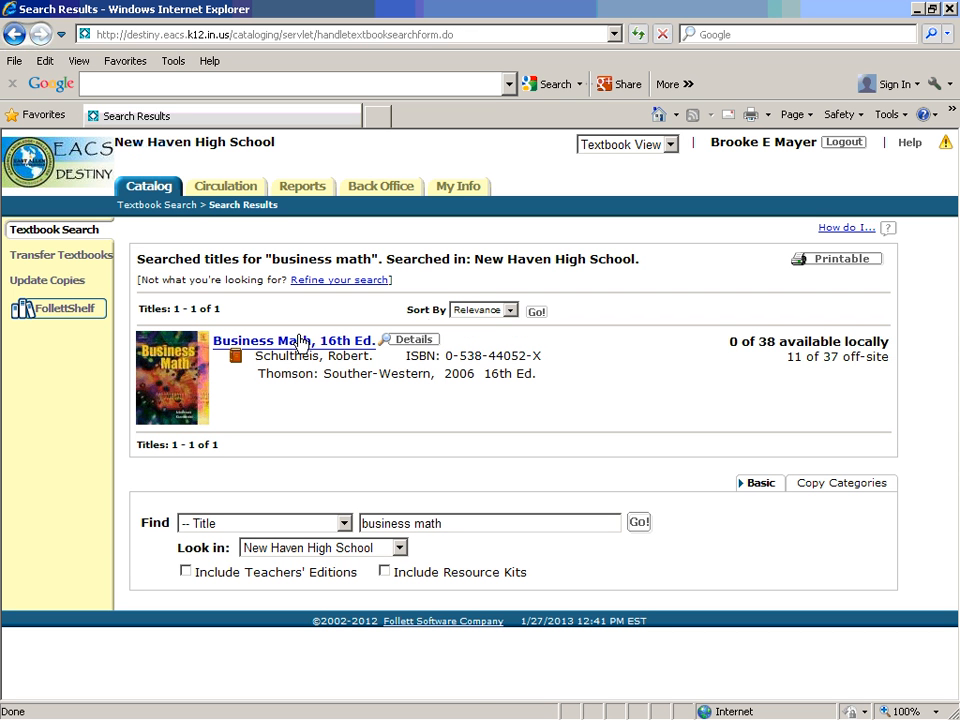
click(772, 345)
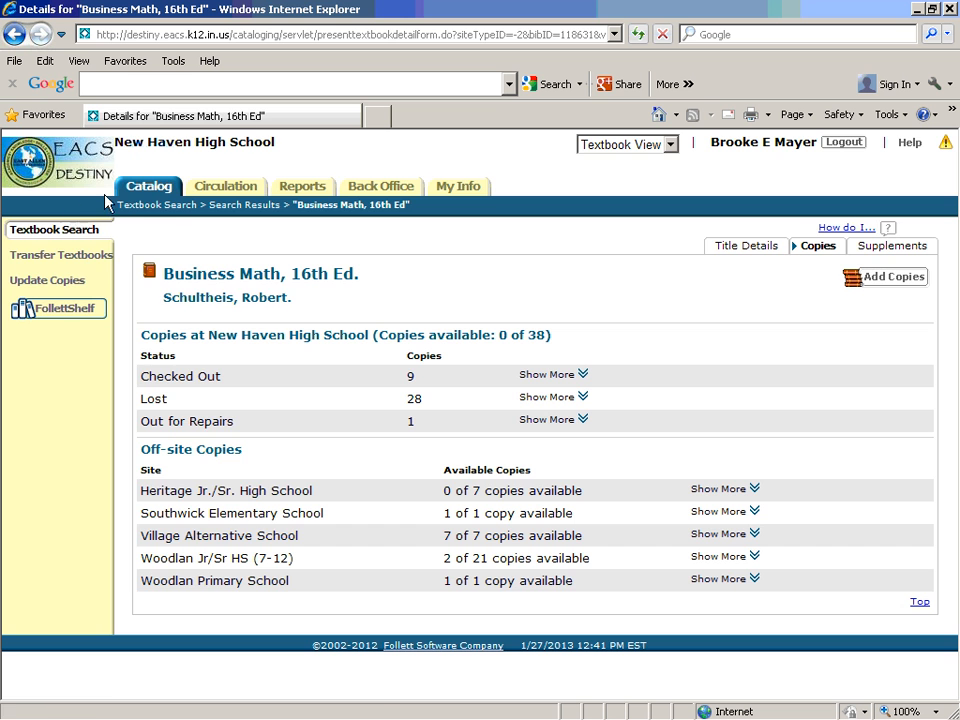
- Prepare a textbook transfer by barcode to Woodlan Jr/Sr HS (7-12), ready for entering barcodes
click(20, 258)
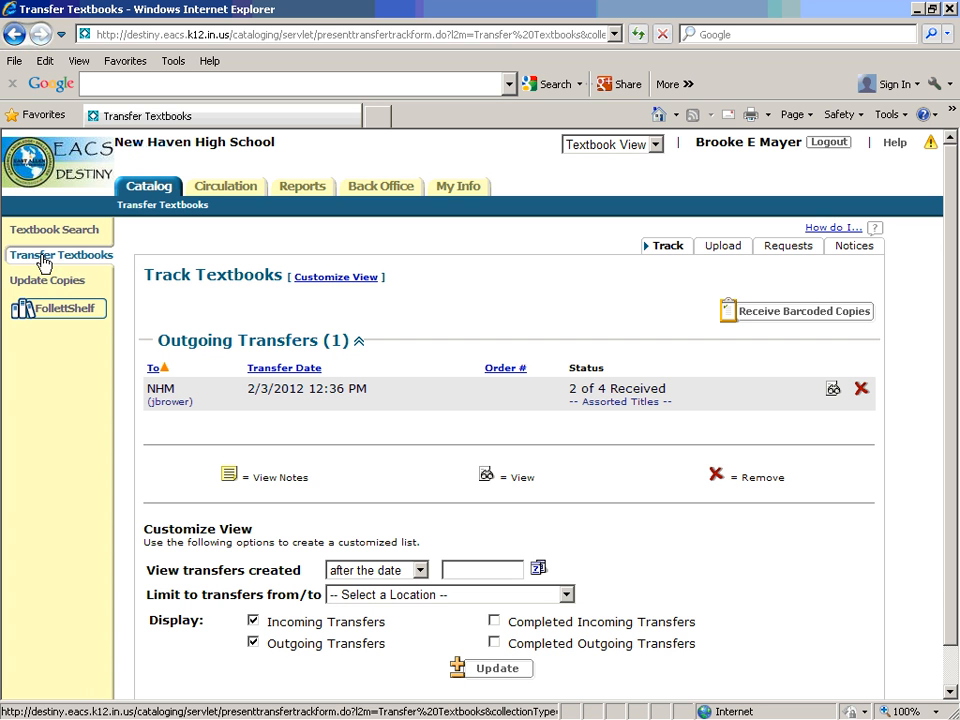
click(721, 249)
click(386, 307)
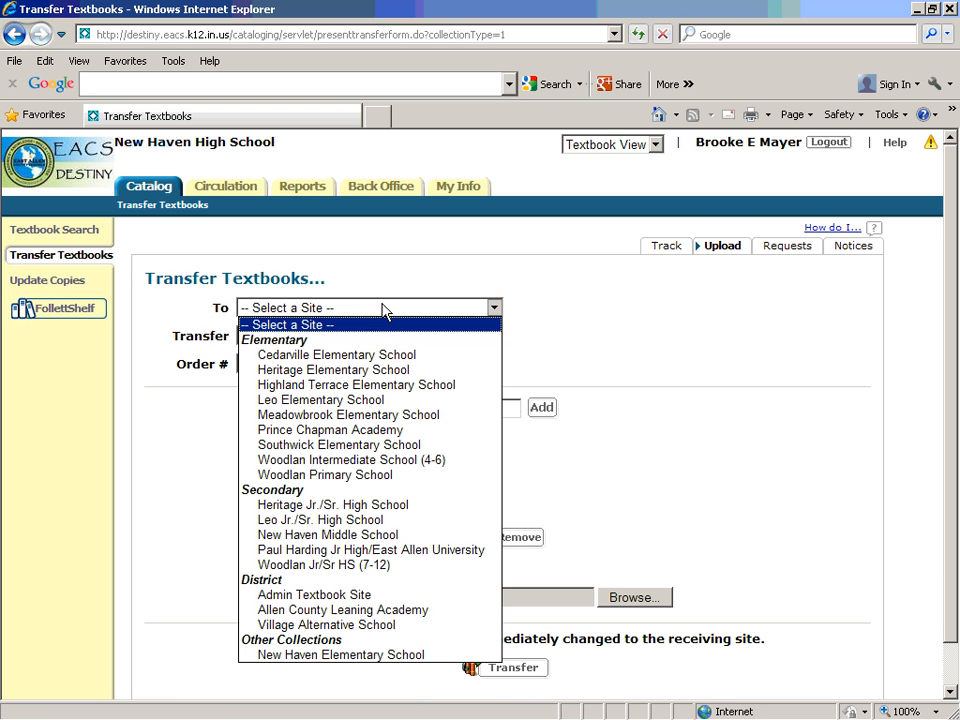
click(296, 566)
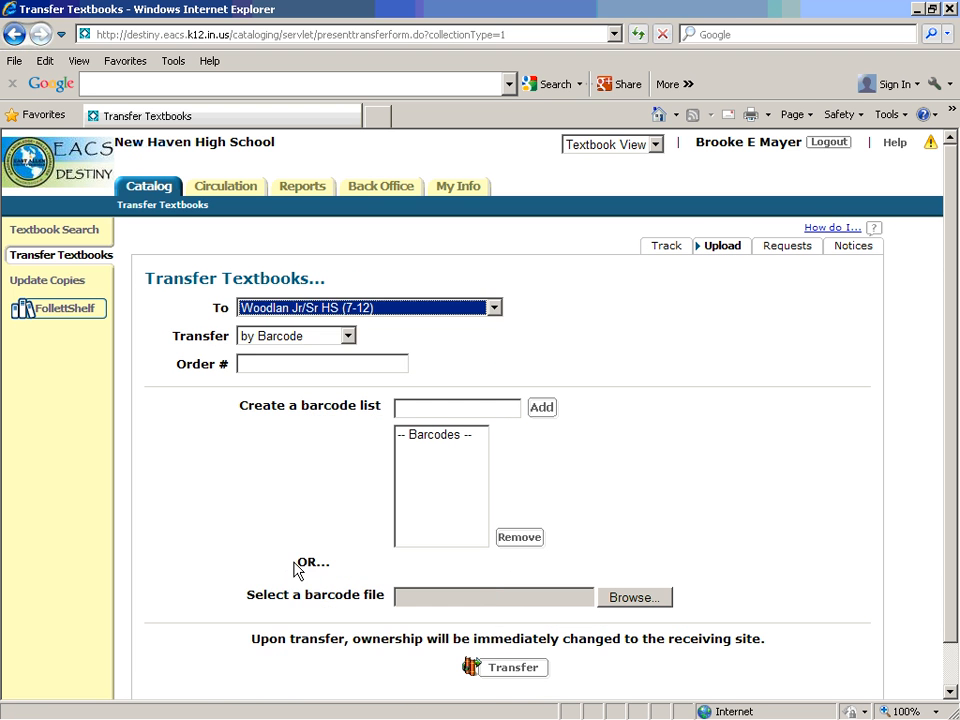
click(458, 408)
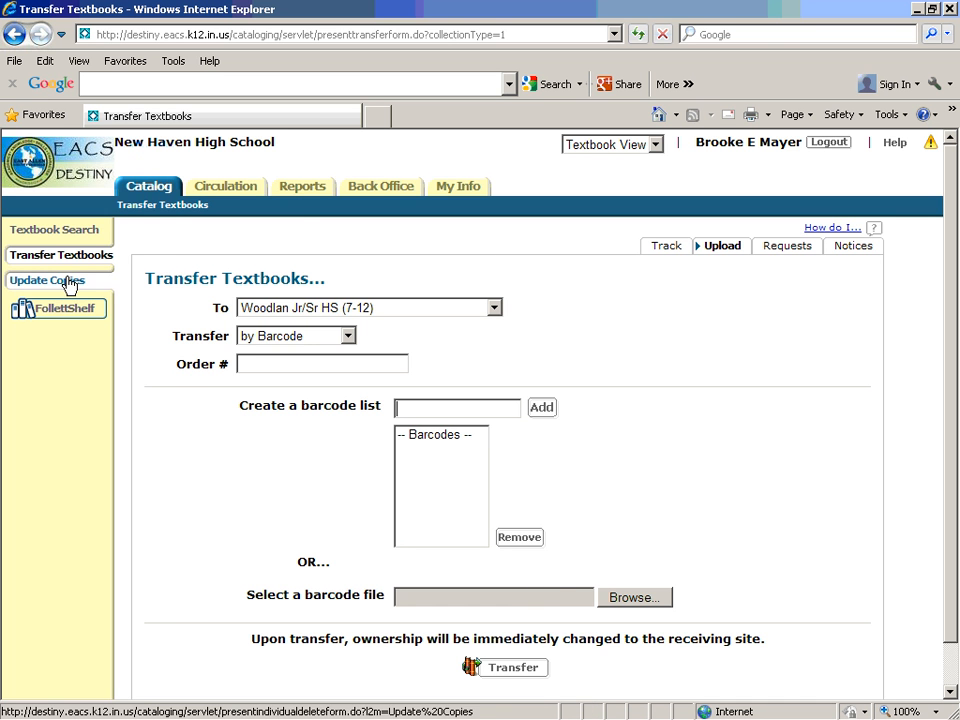
- Look up a faculty patron by last name for textbook check-out and load the second matching record
click(208, 192)
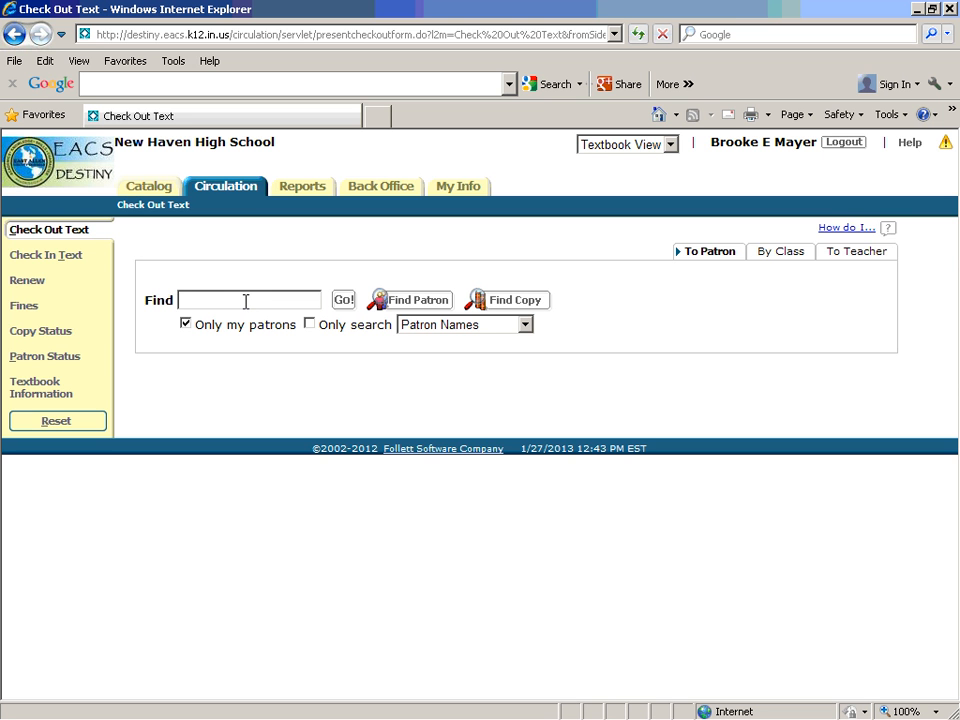
text(brower)
key(Return)
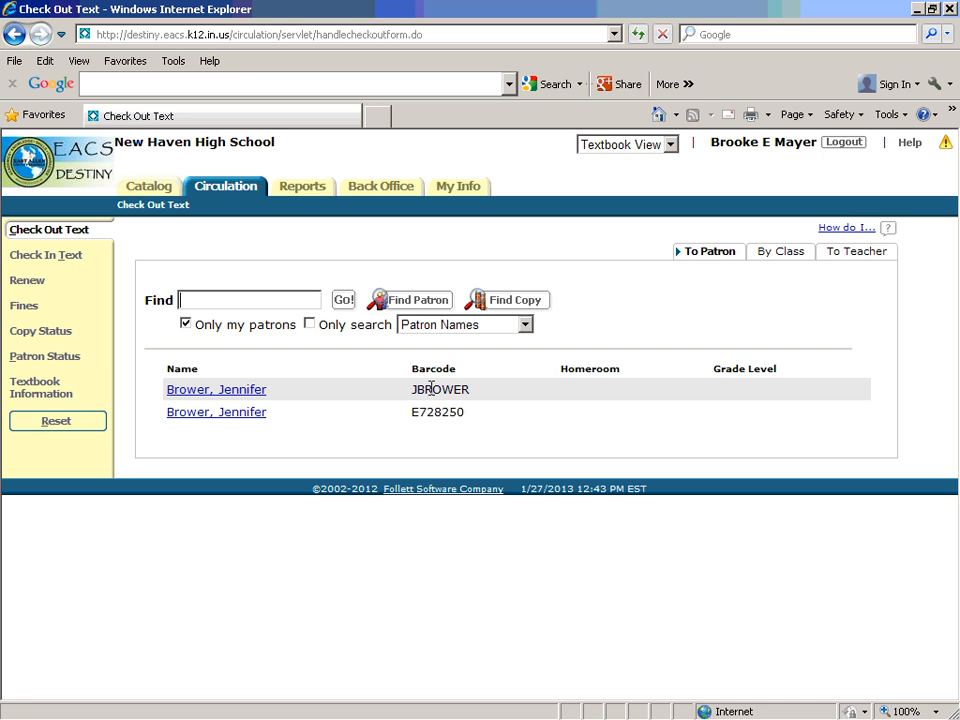
click(238, 414)
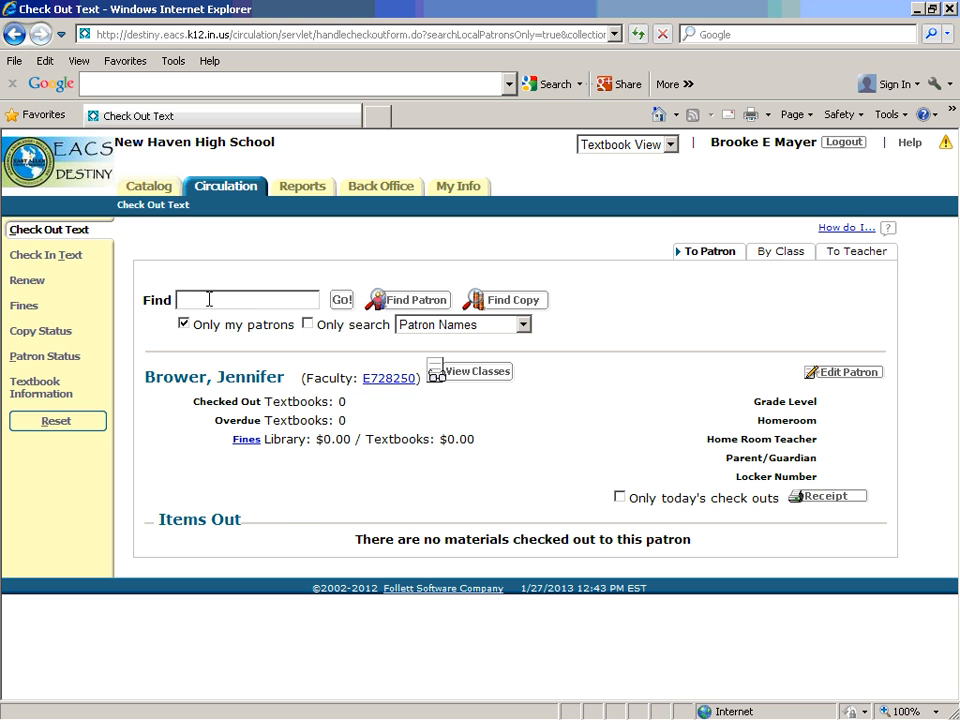
- Repeat the check-out search by the patron's last name and reload the second matching record
text(brower)
key(Return)
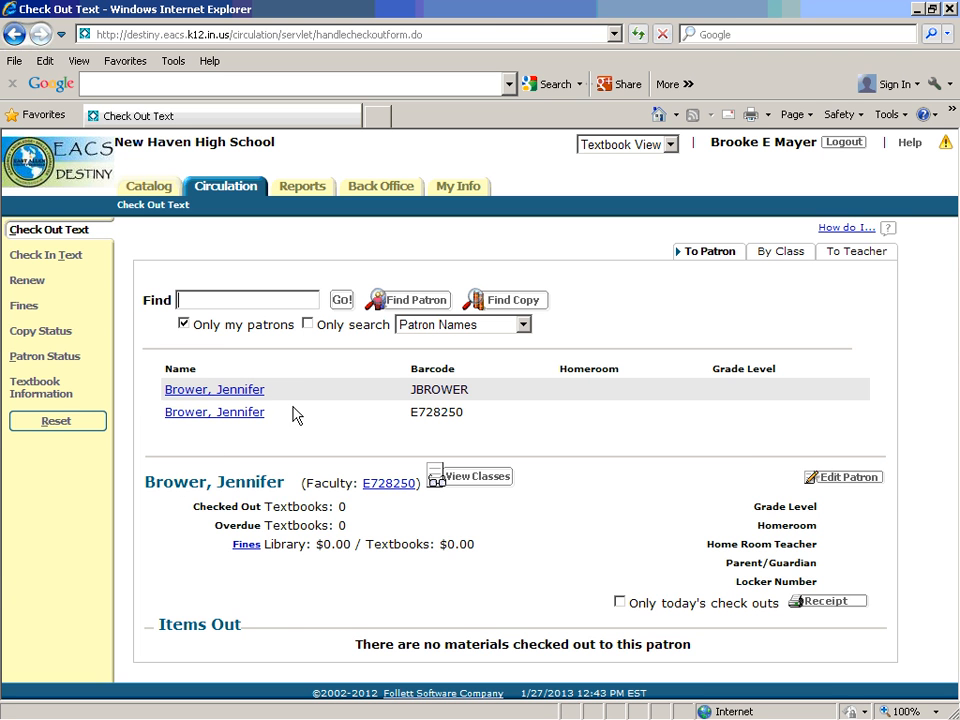
click(241, 413)
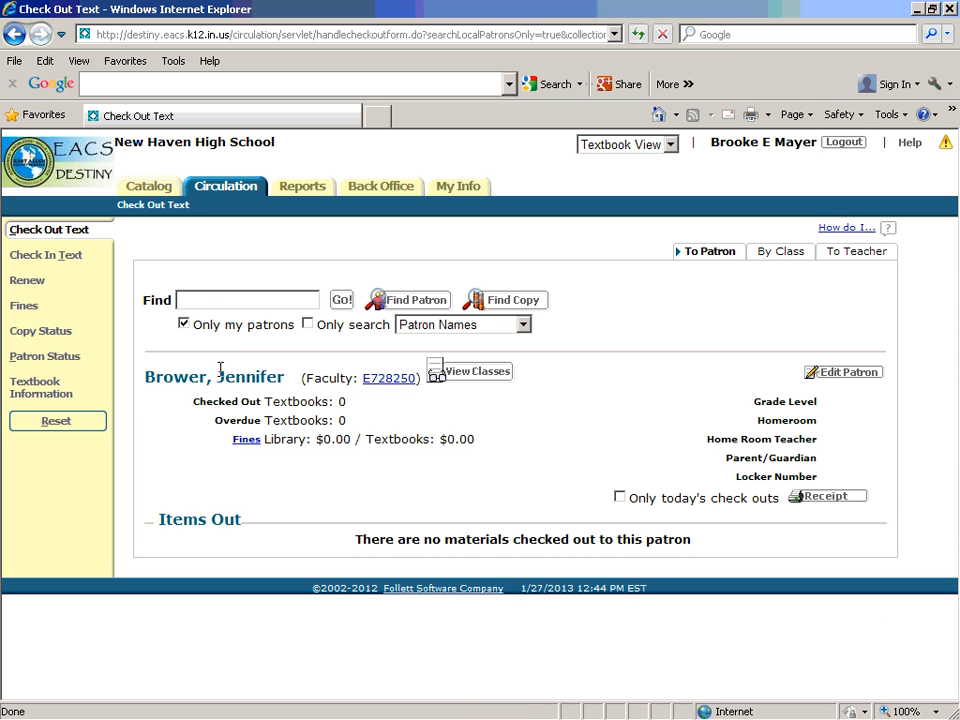
- Find the same patron using the pasted patron barcode and reset the textbook check-out page
right_click(250, 297)
click(306, 362)
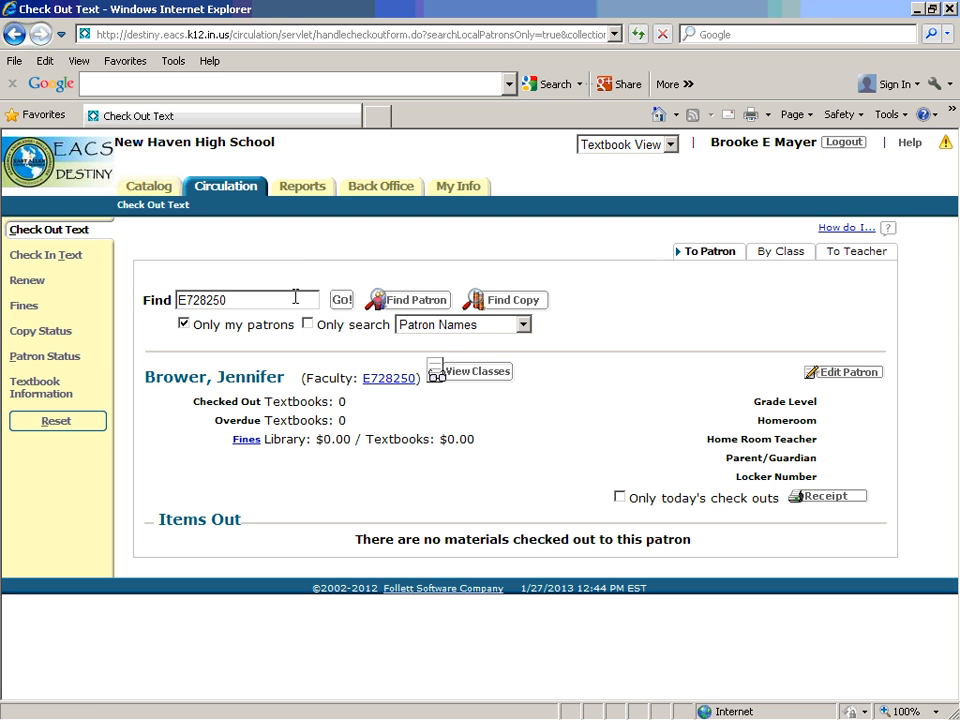
click(337, 303)
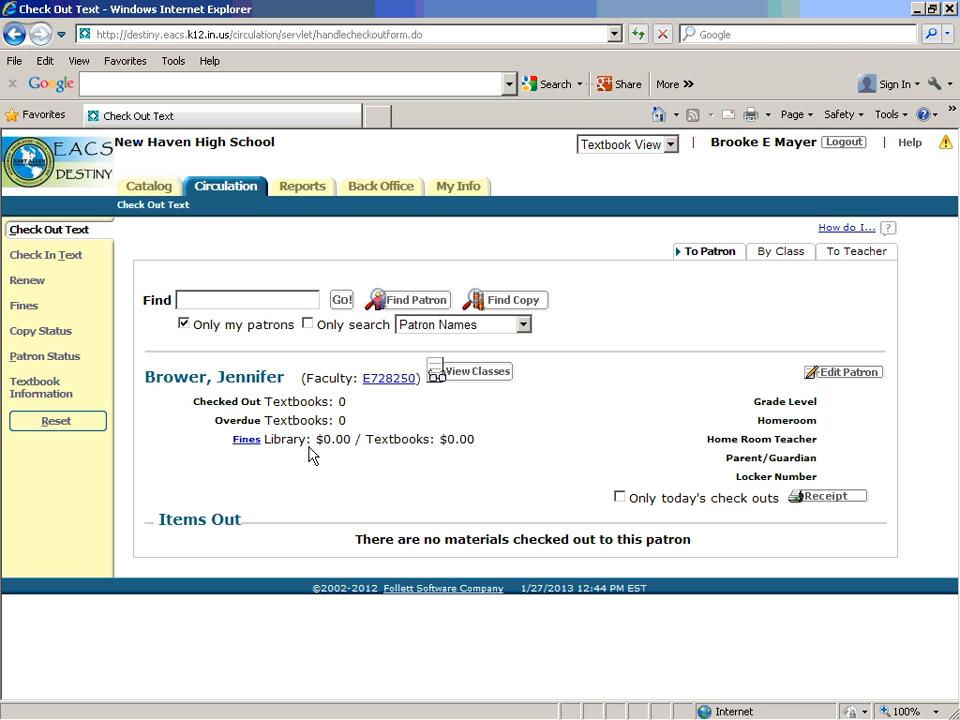
click(55, 426)
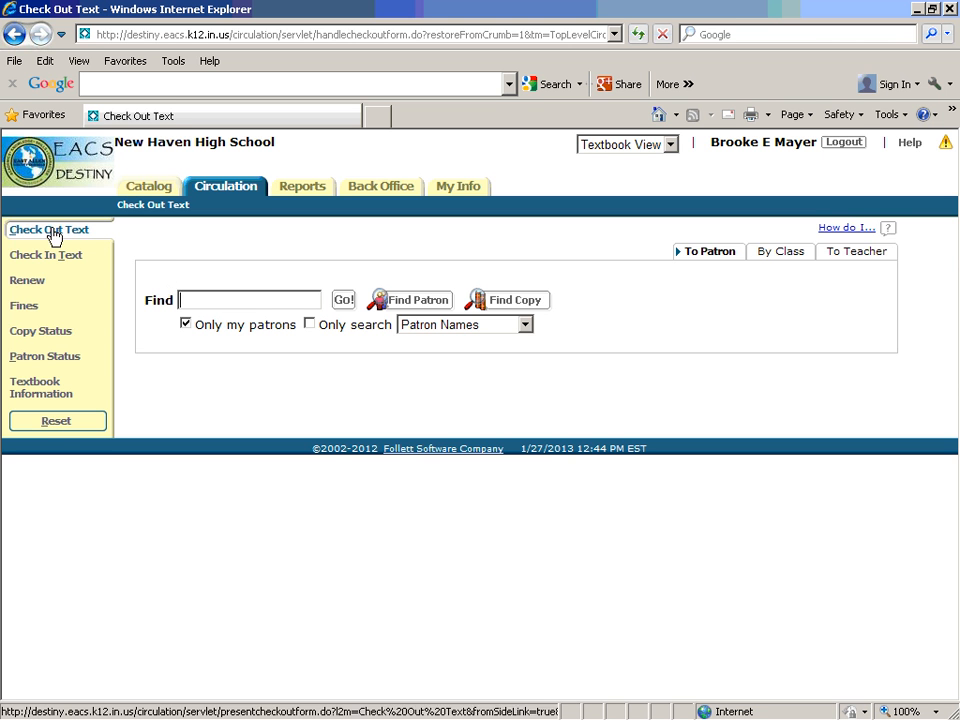
click(45, 424)
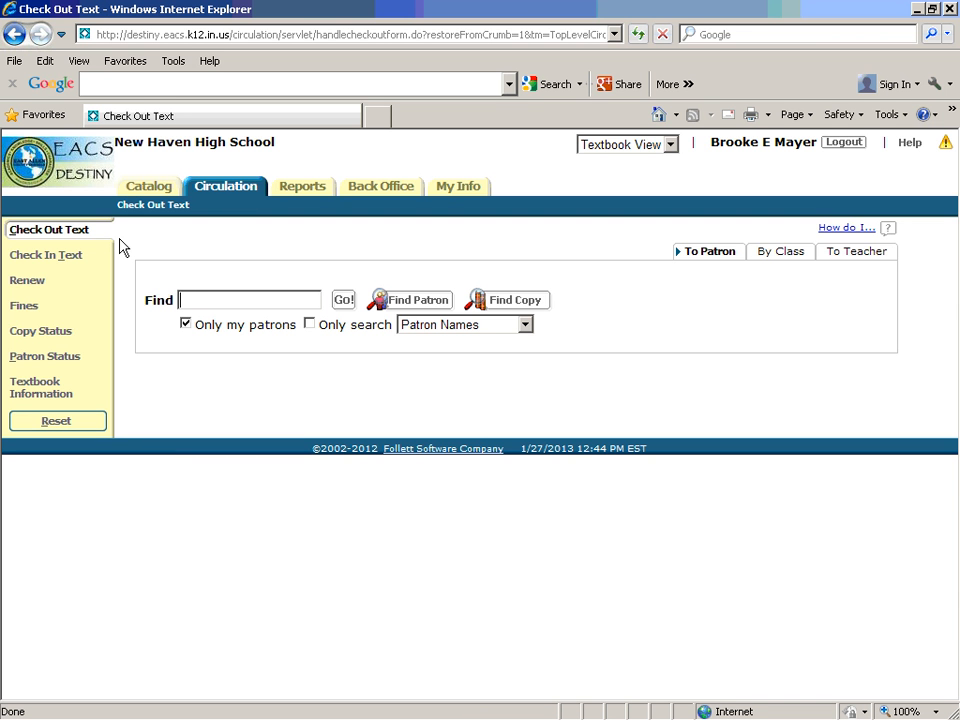
- View the circulation pages for checking in textbooks, renewals, fines and copy status
click(24, 258)
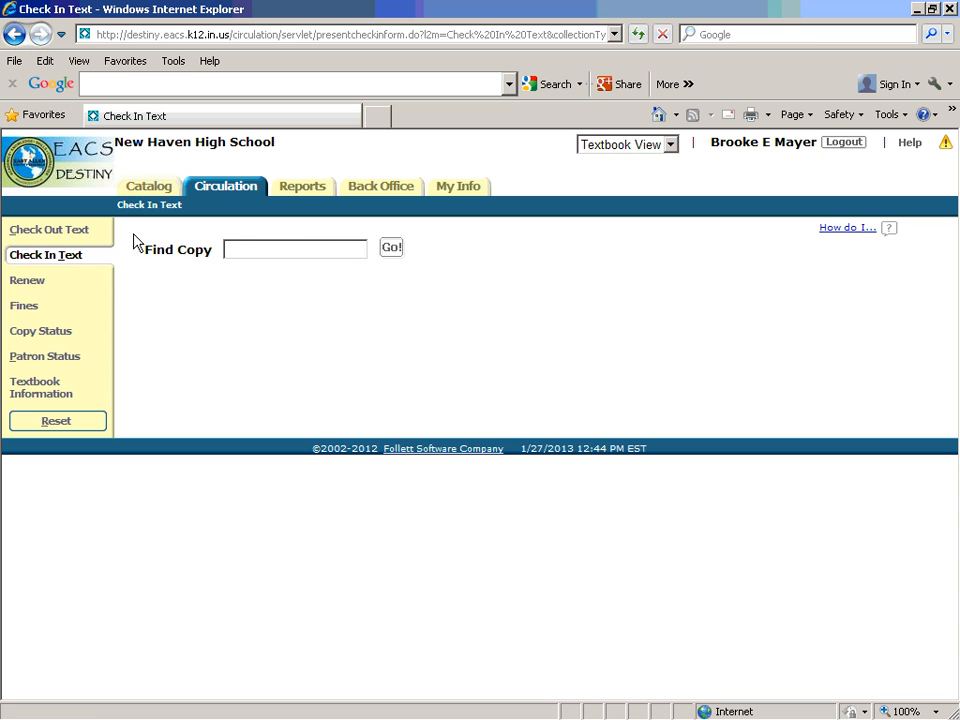
click(17, 285)
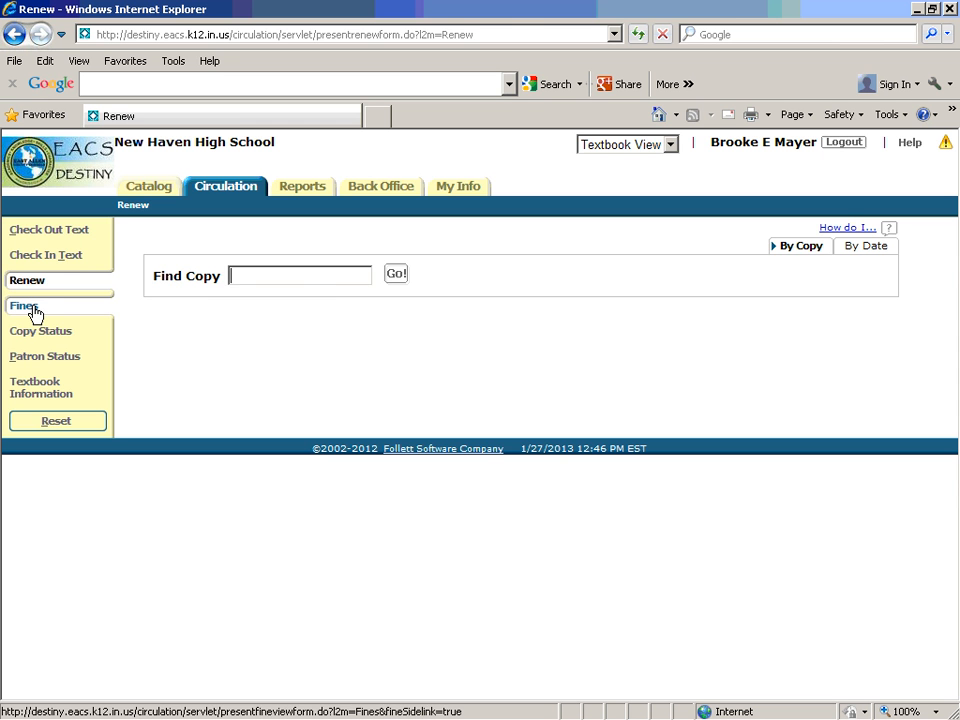
click(33, 312)
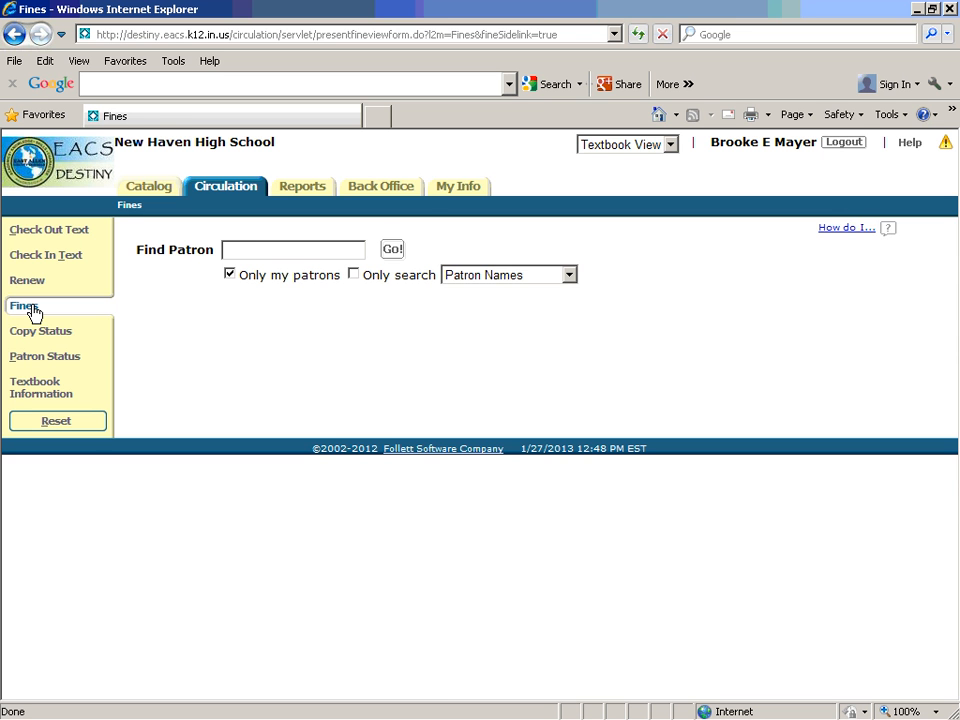
click(68, 333)
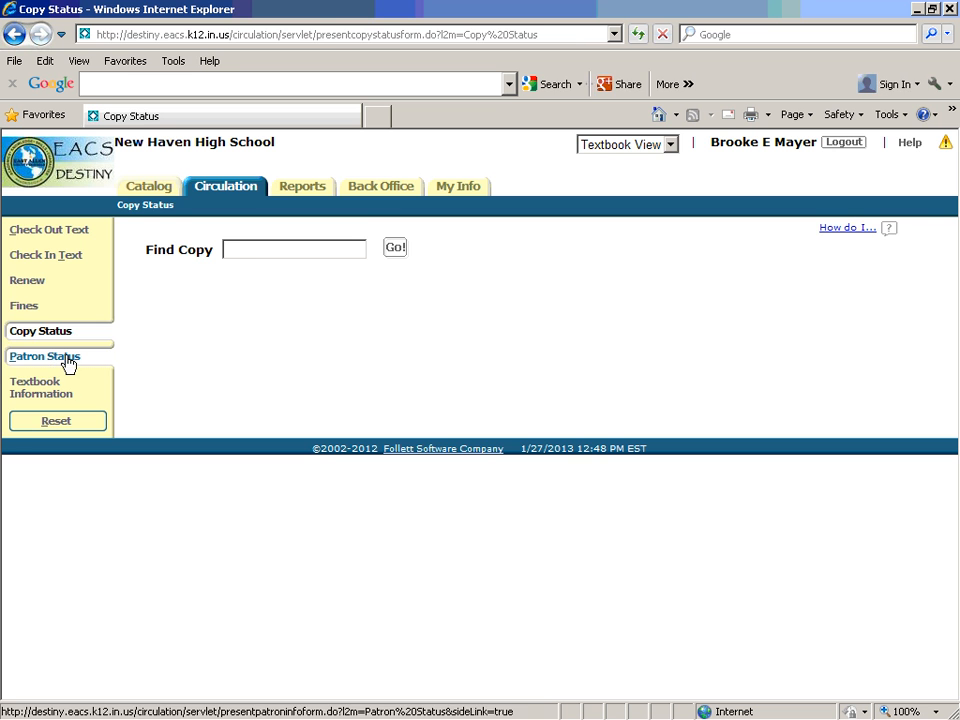
- Search patron status by the faculty member's last name and examine the second record's items out, fines and contact information
click(66, 362)
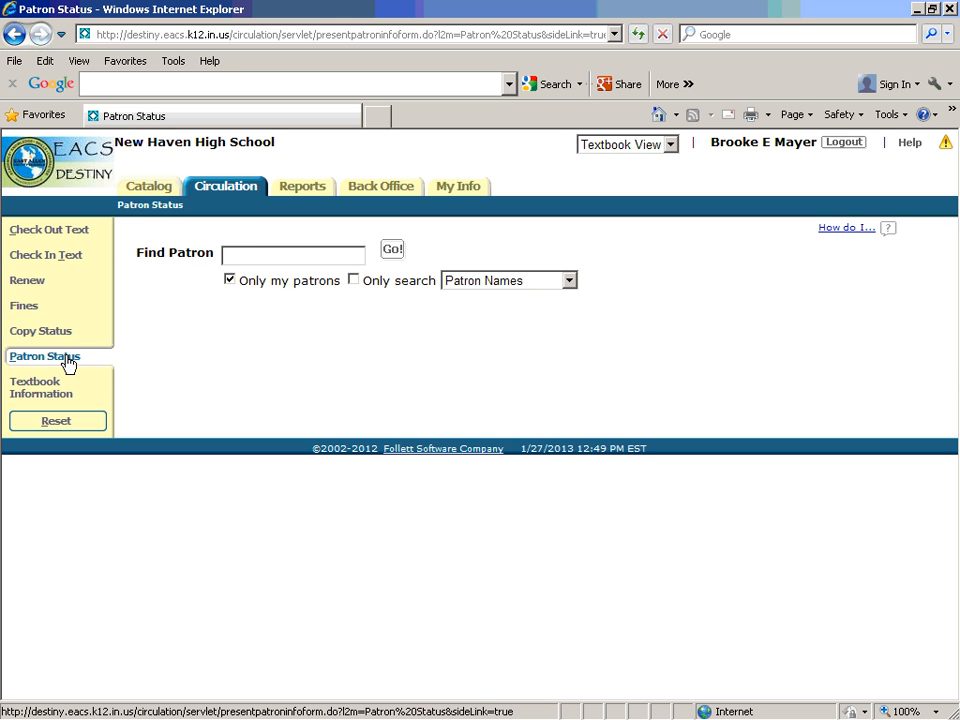
text(brower)
key(Return)
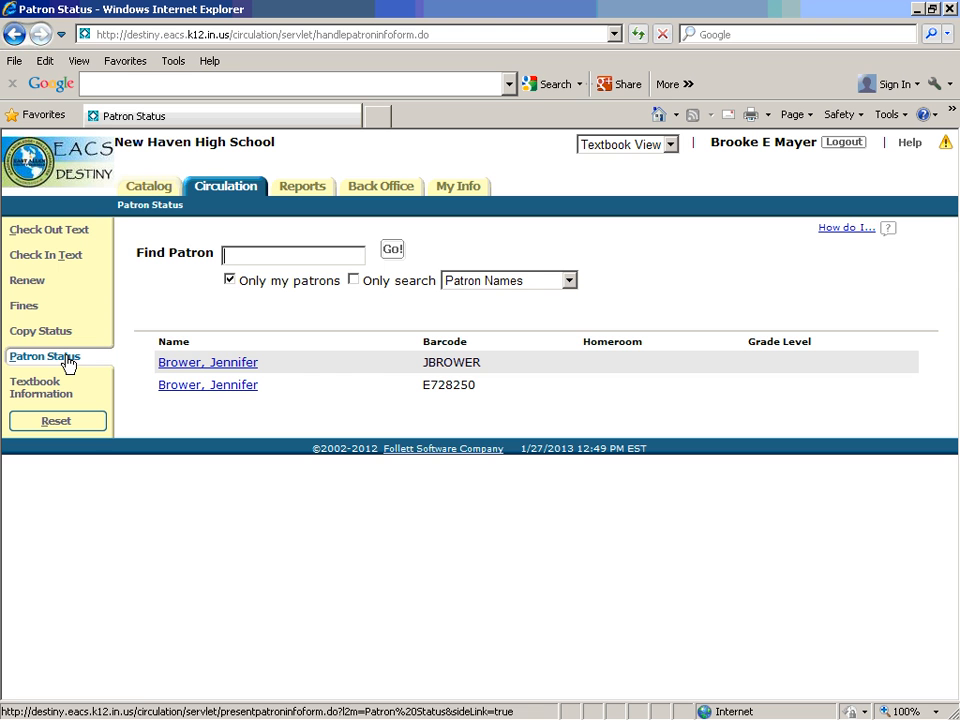
click(240, 387)
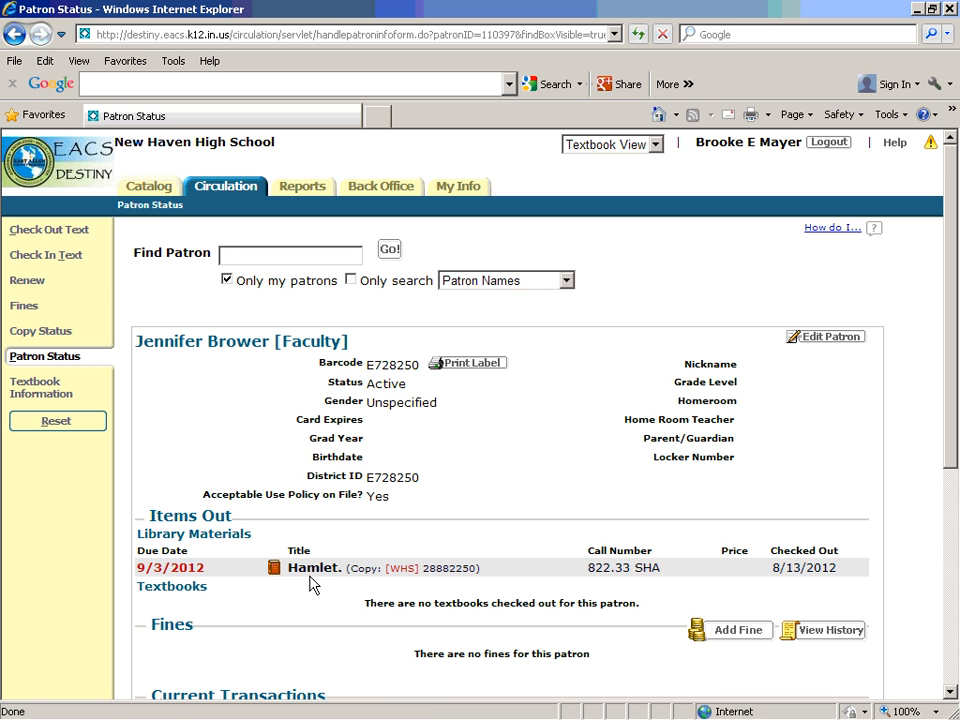
scroll(310, 584, down, 2)
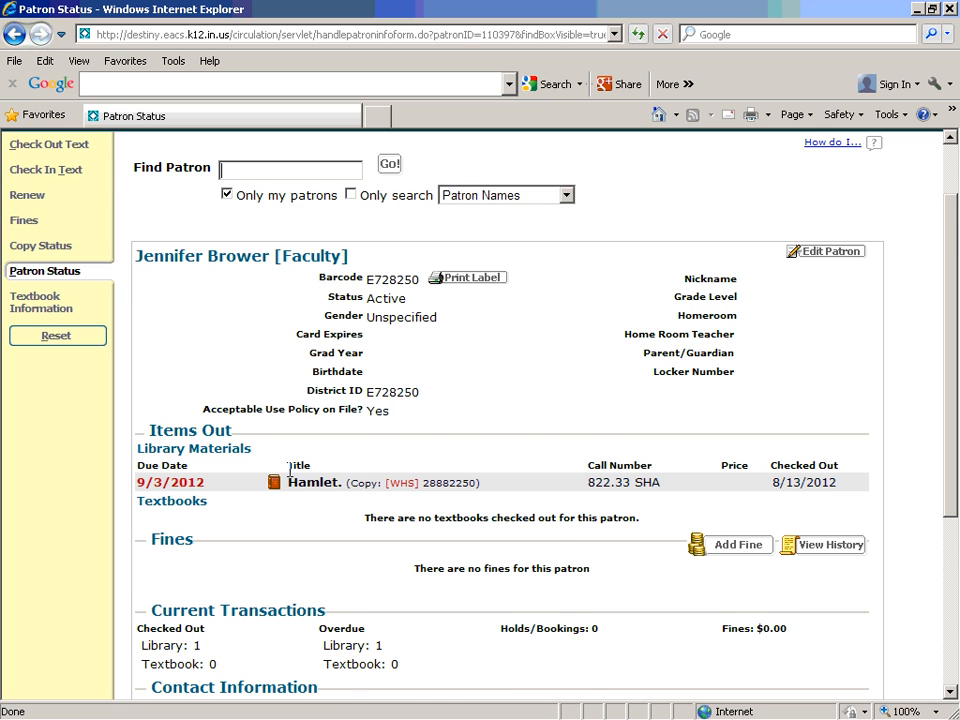
scroll(259, 455, down, 2)
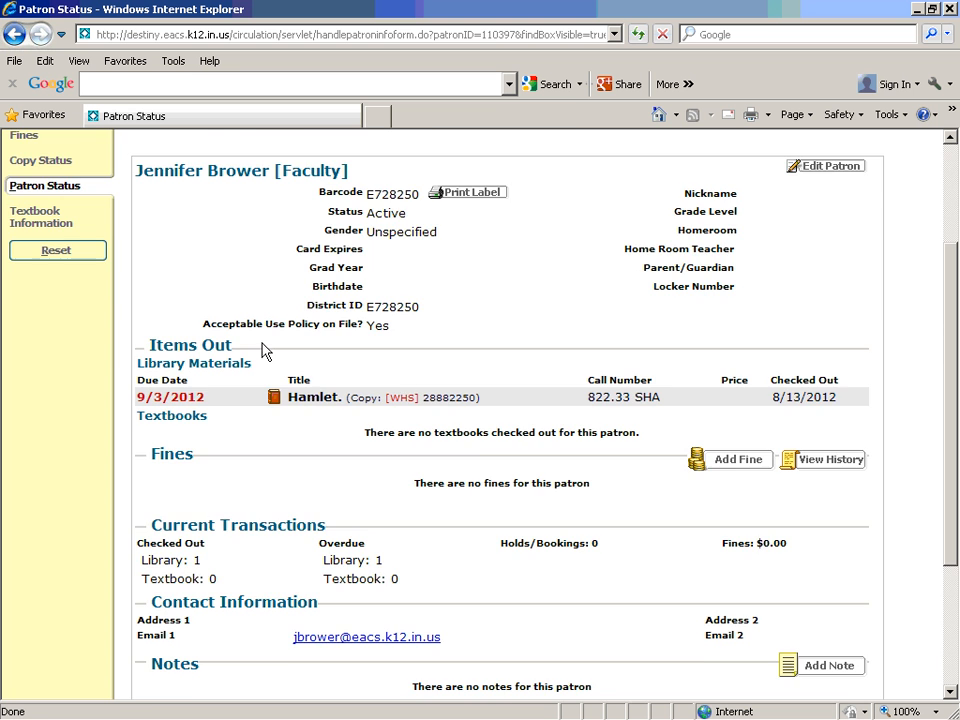
scroll(230, 330, up, 3)
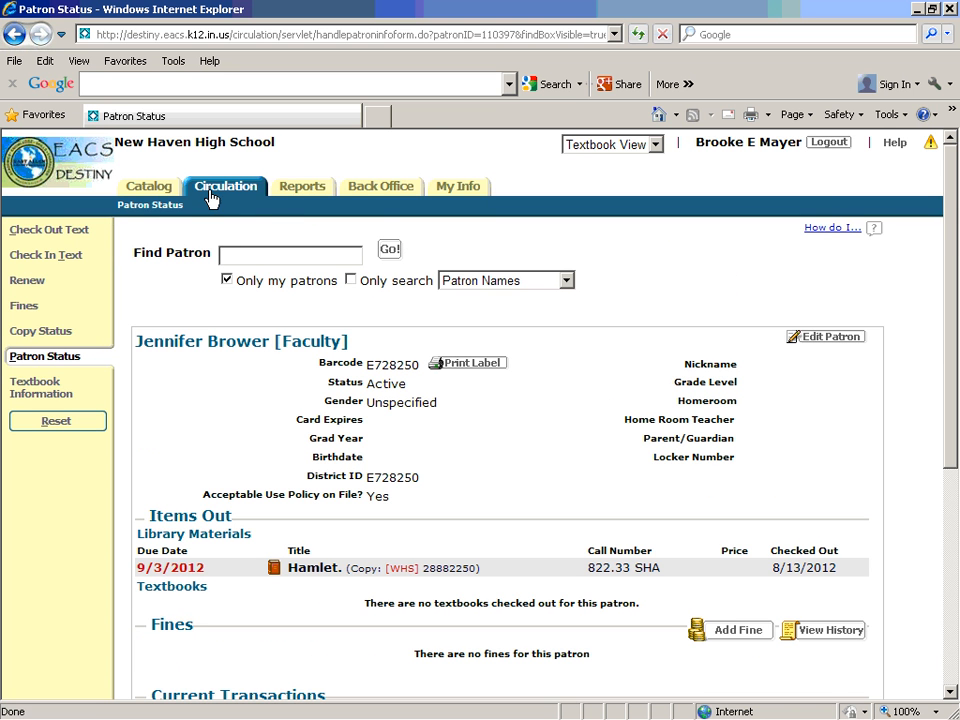
- View the favorite reports page and examine the textbook inventory's list of copies marked lost, down to its reset and delete options
click(313, 189)
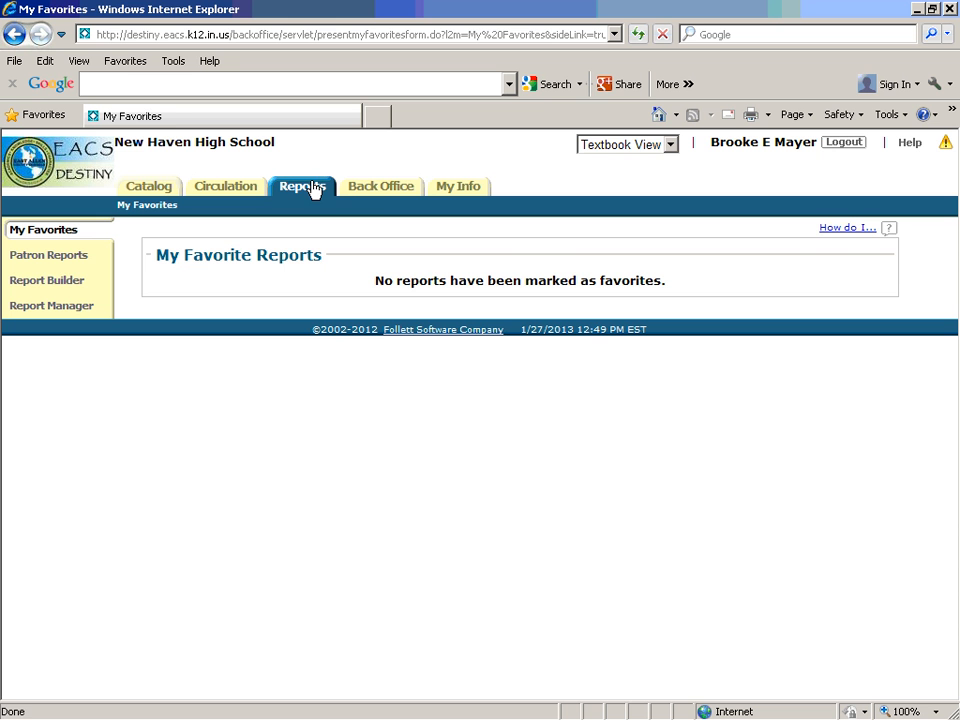
click(377, 192)
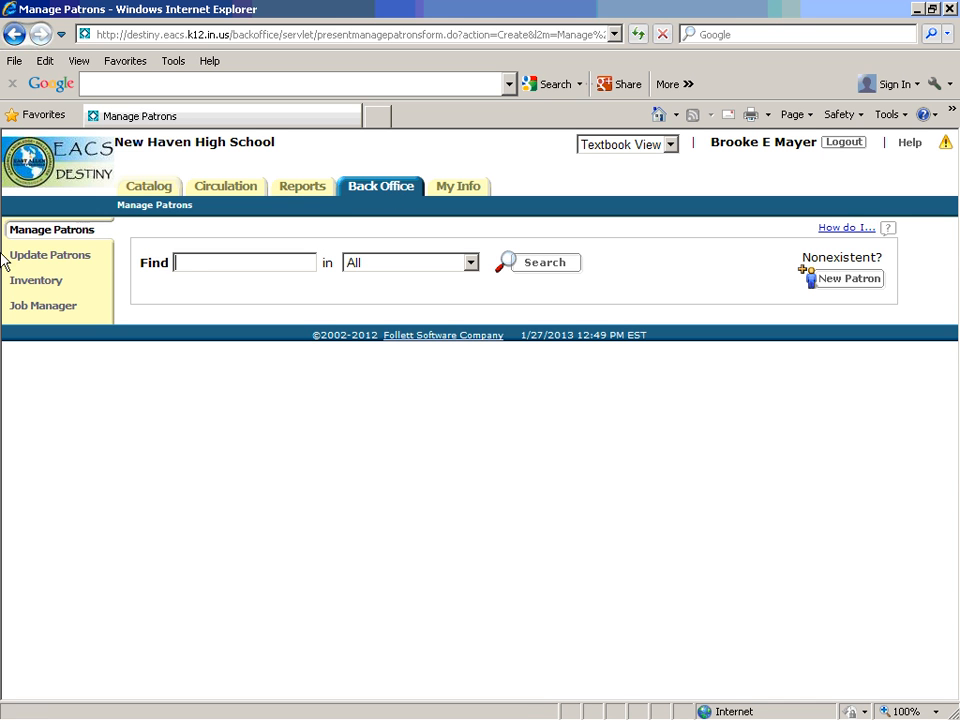
click(16, 283)
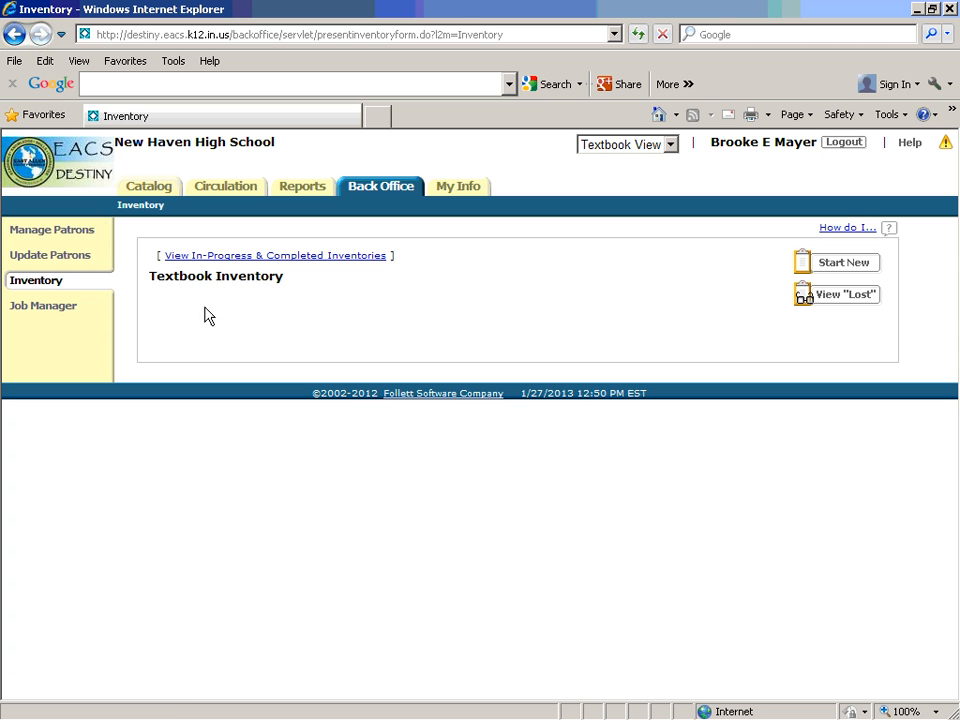
click(849, 298)
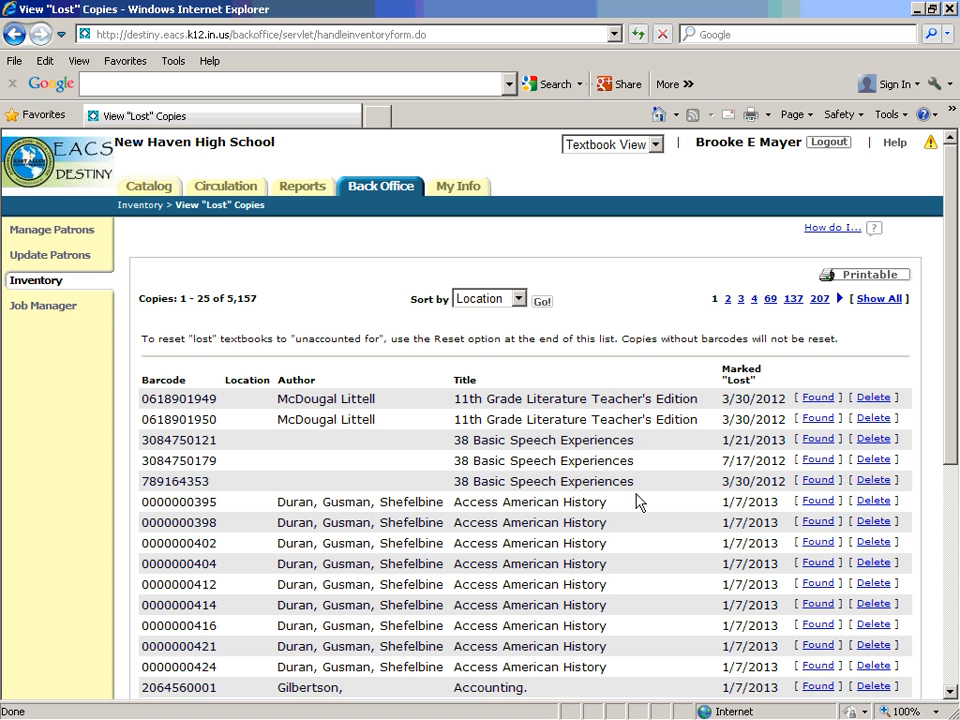
scroll(641, 491, down, 3)
scroll(641, 491, down, 3)
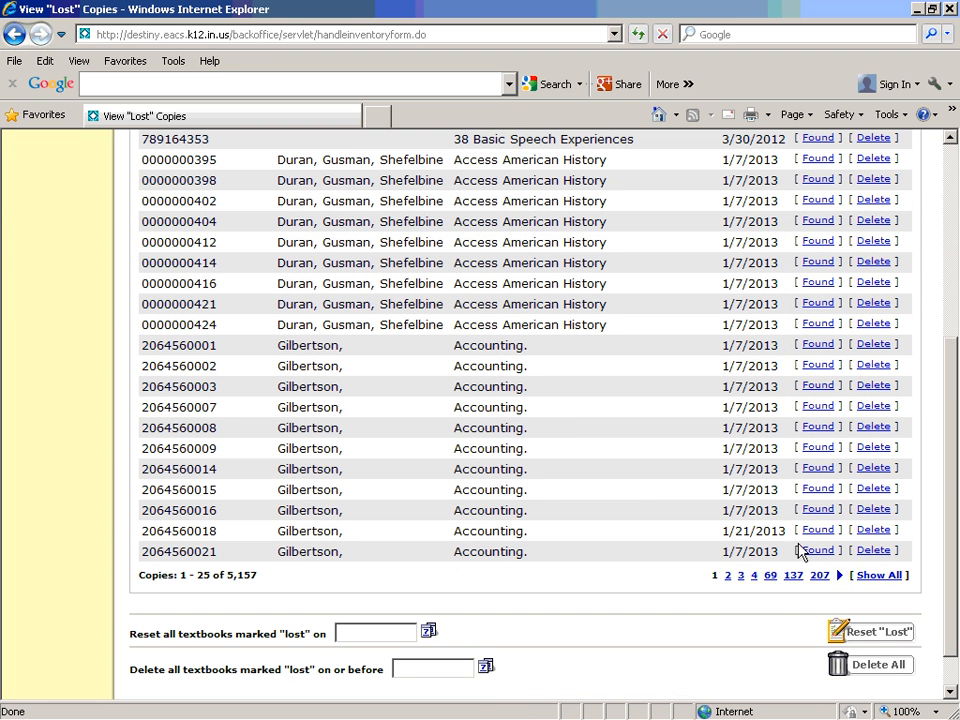
- Examine the second page of lost copies, highlighting barcodes of the Advanced Accounting and African American History textbooks
click(727, 577)
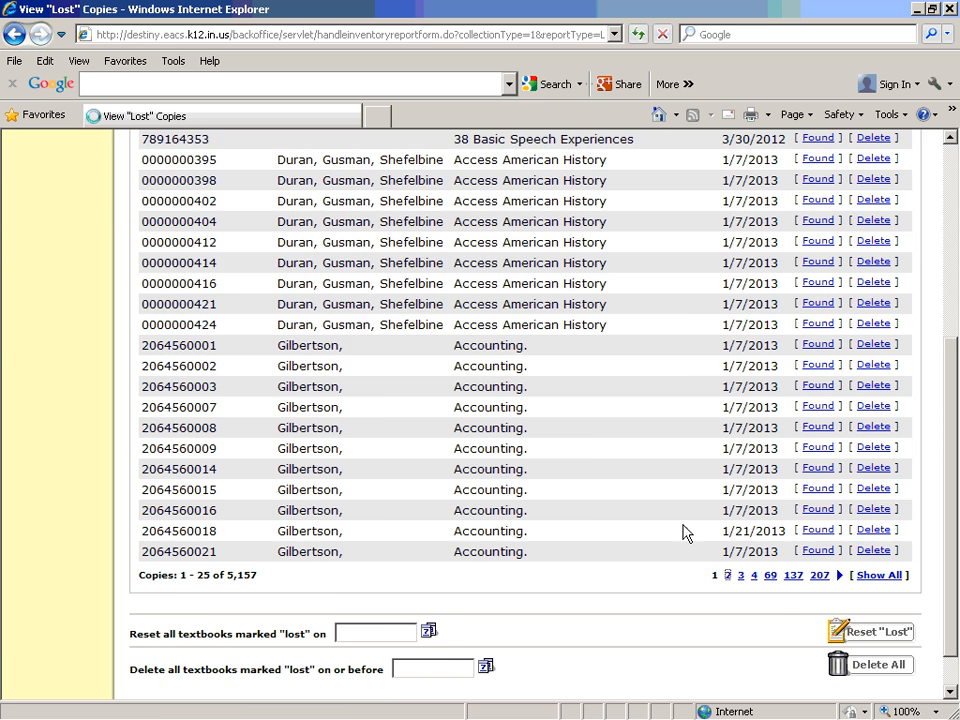
scroll(667, 505, down, 2)
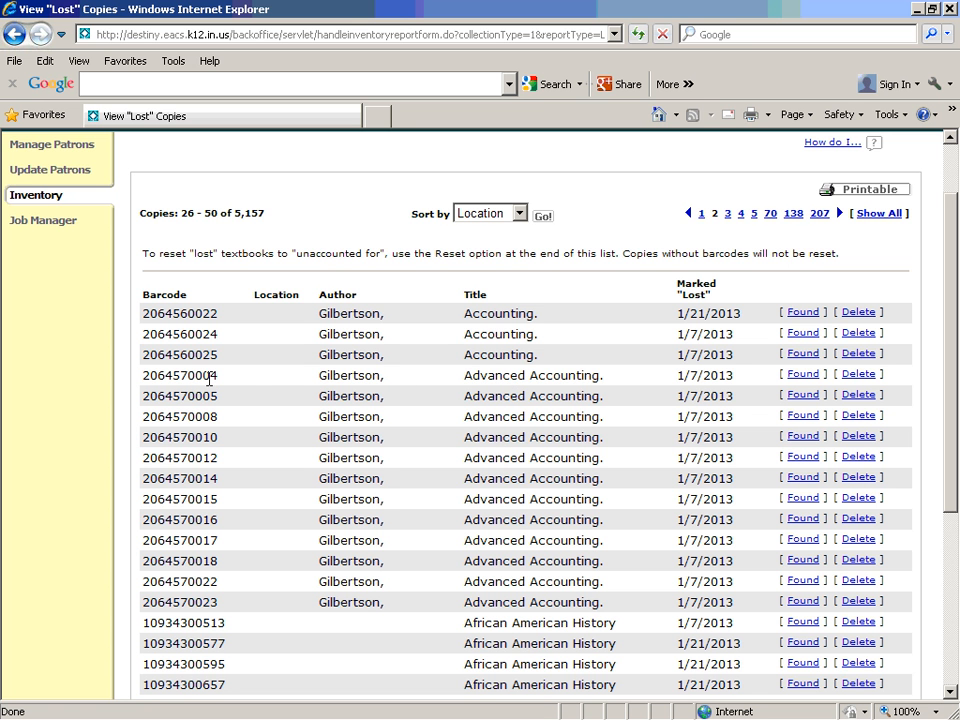
drag(223, 386, 225, 608)
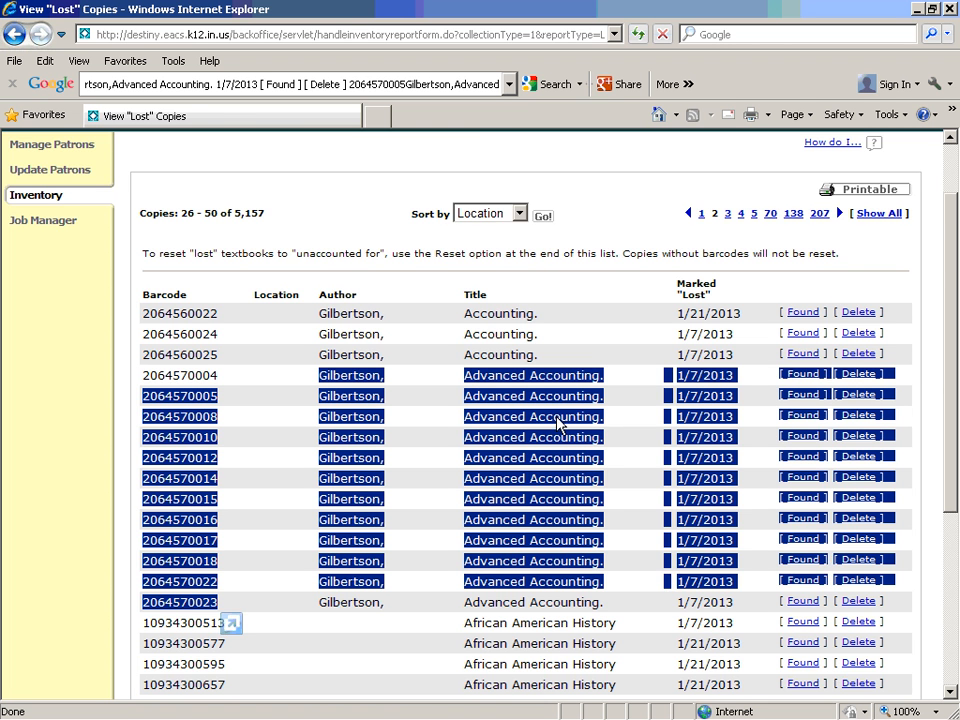
scroll(558, 412, down, 3)
click(281, 461)
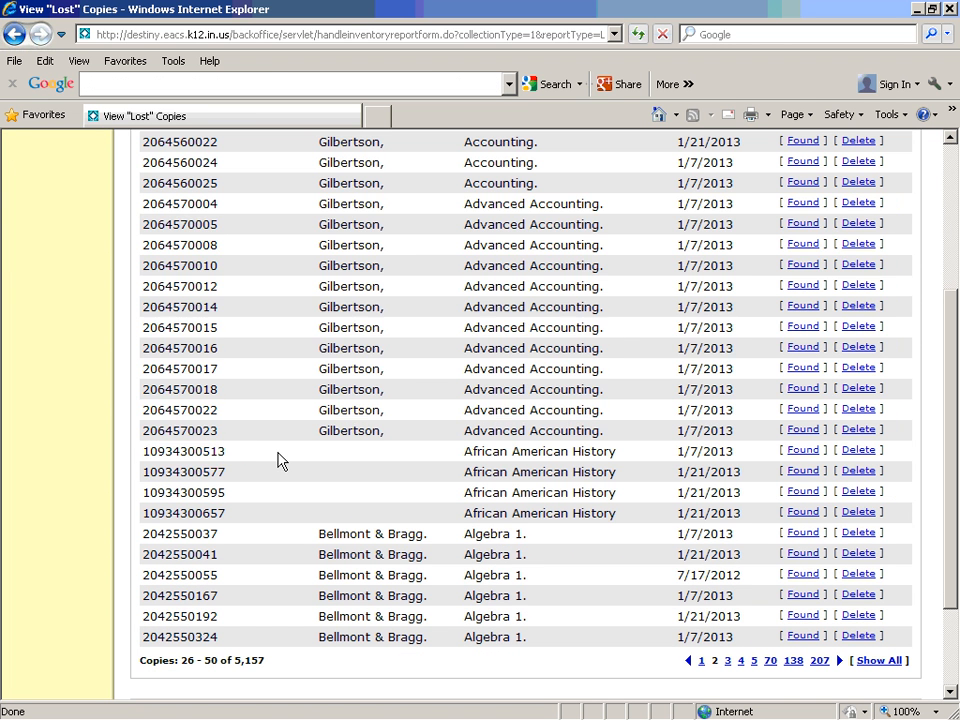
drag(255, 462, 154, 536)
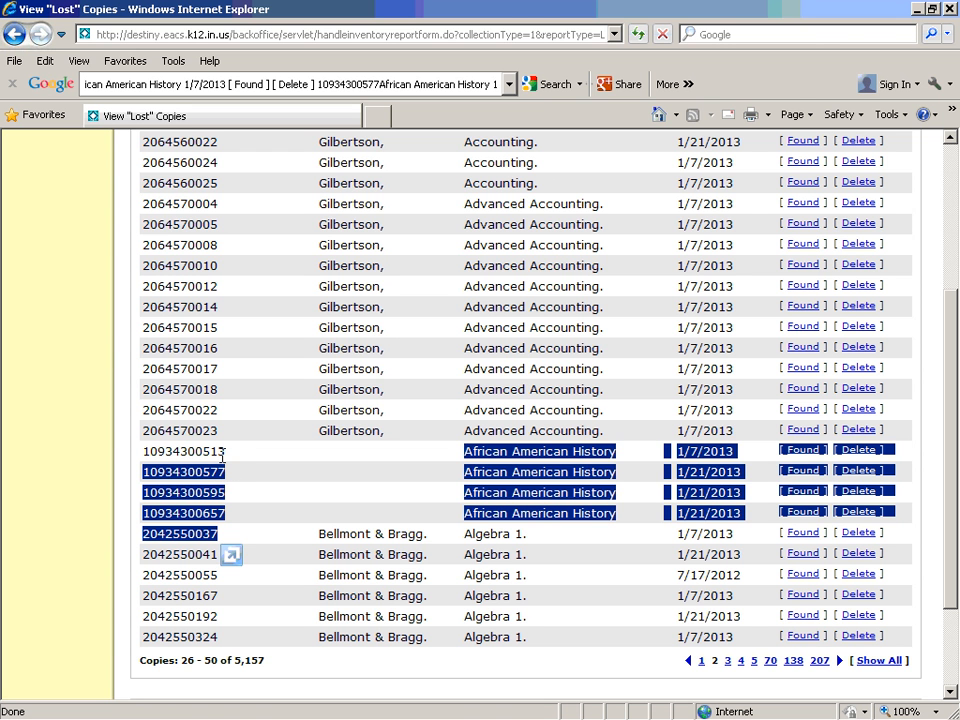
drag(202, 452, 222, 475)
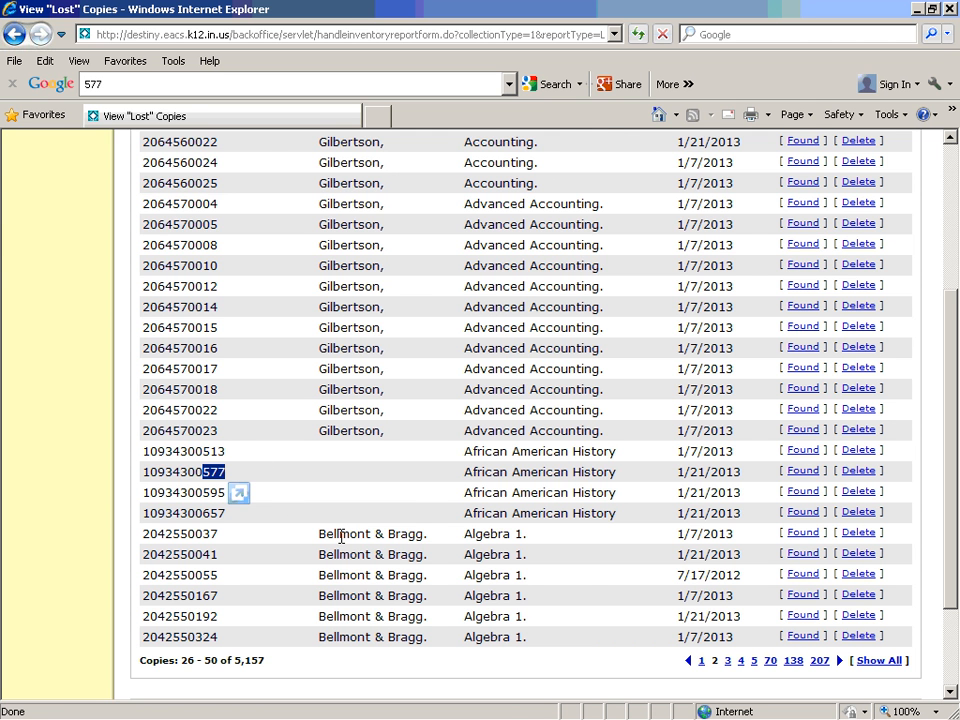
scroll(409, 504, up, 3)
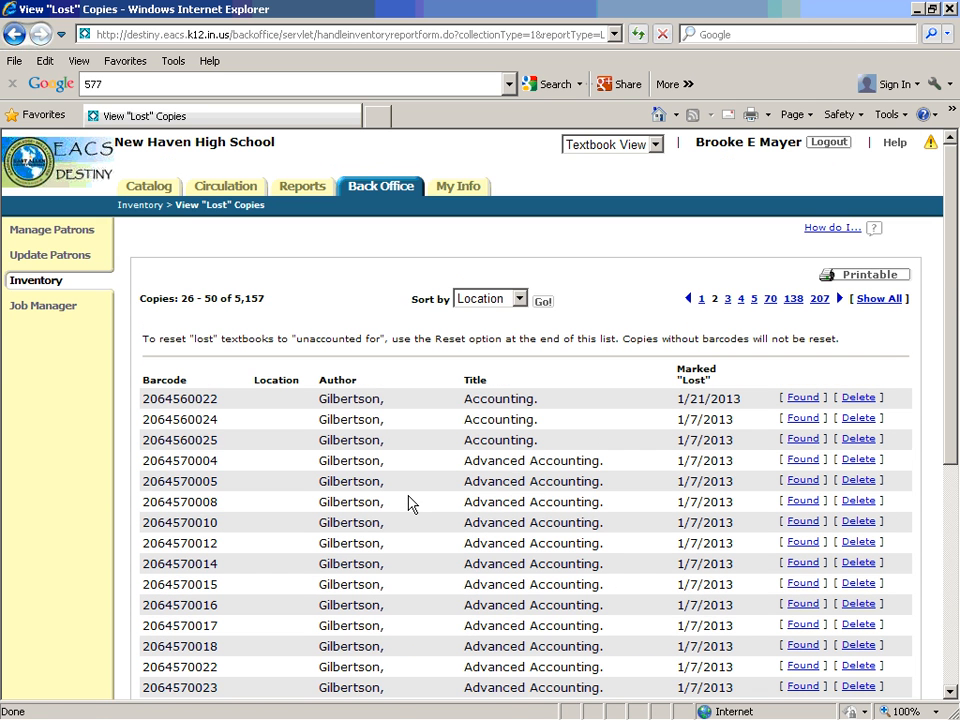
- View the signed-in account's own patron status and return to the catalog's textbook search page
click(459, 189)
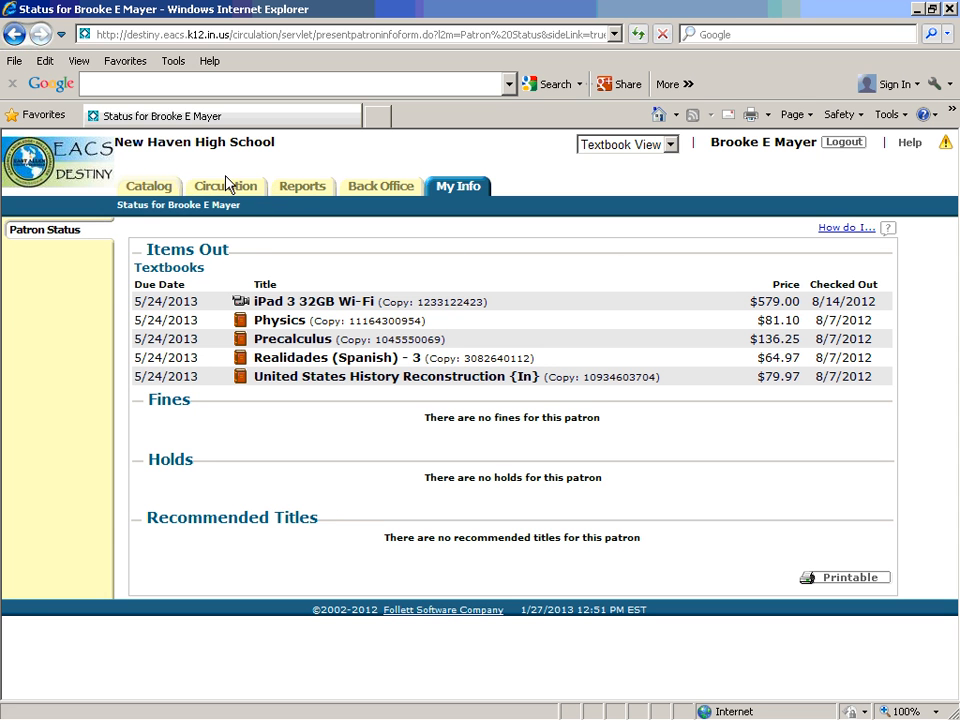
click(165, 187)
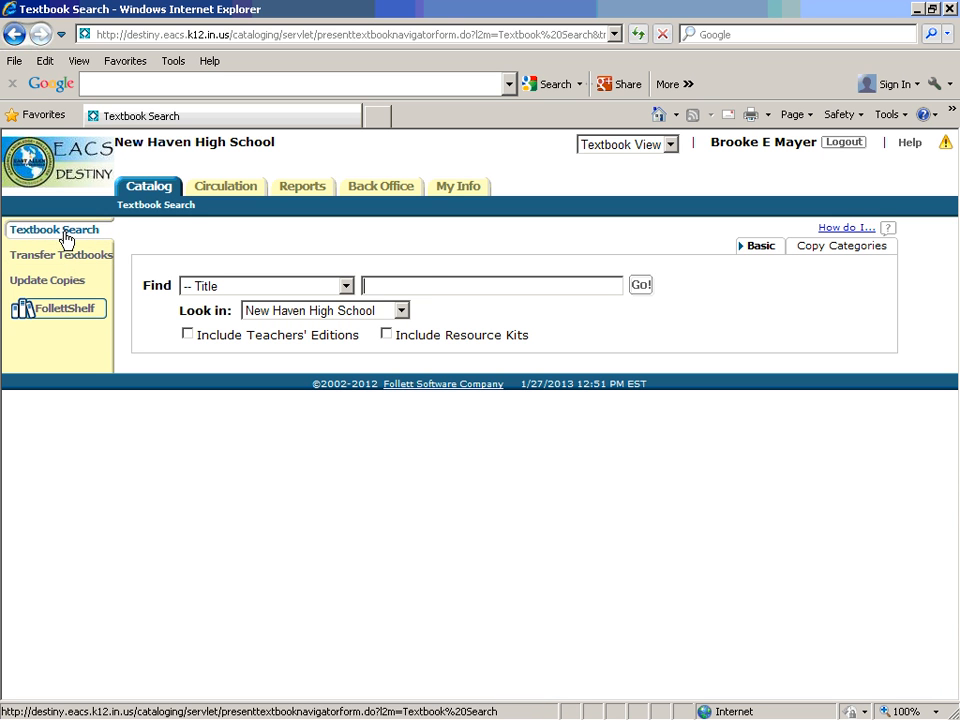
click(432, 287)
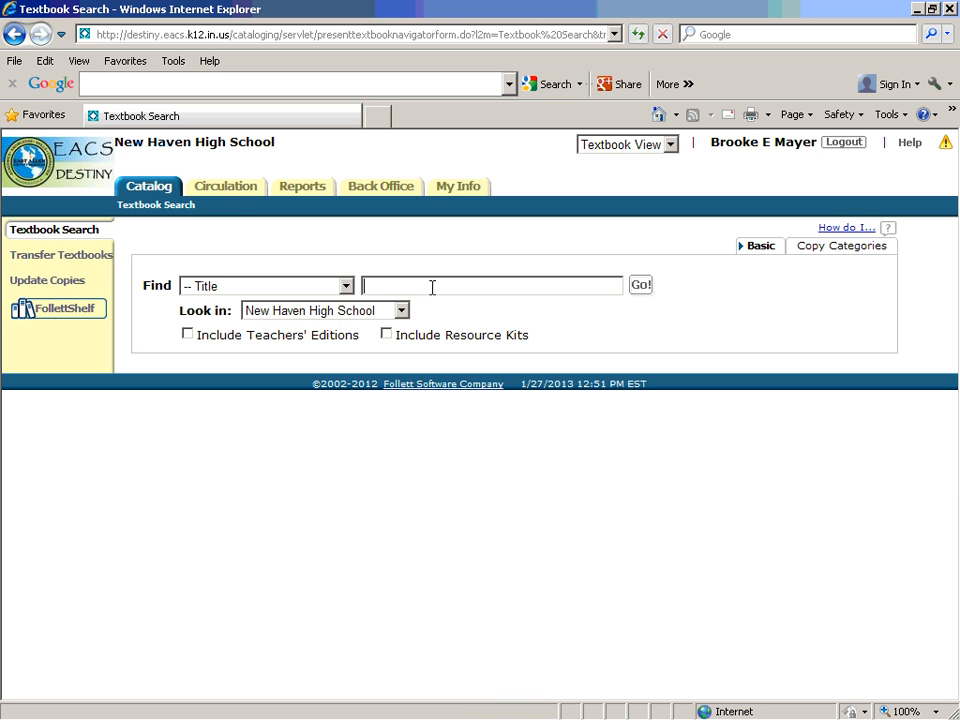
- Clear the loaded patron from the textbook check-out page and open the back office's patron management page
click(228, 189)
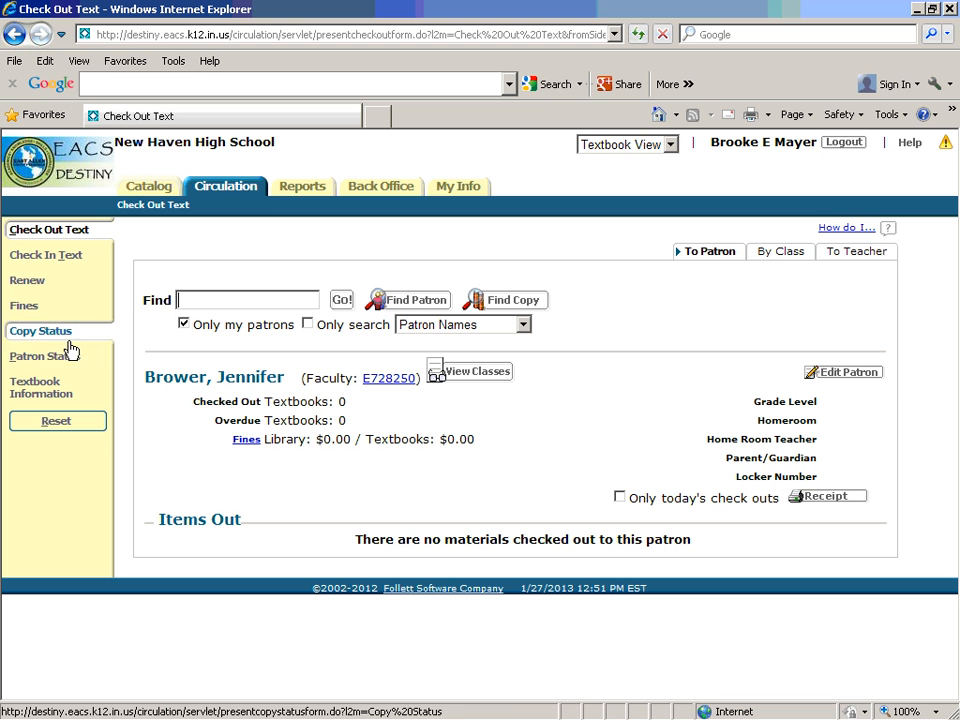
click(66, 236)
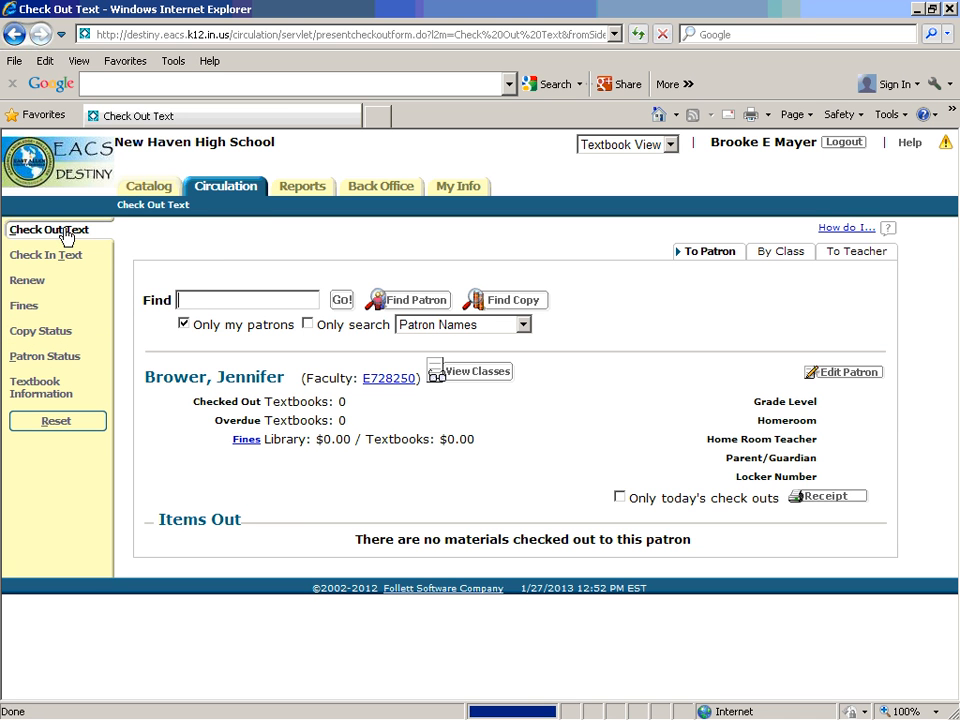
click(60, 426)
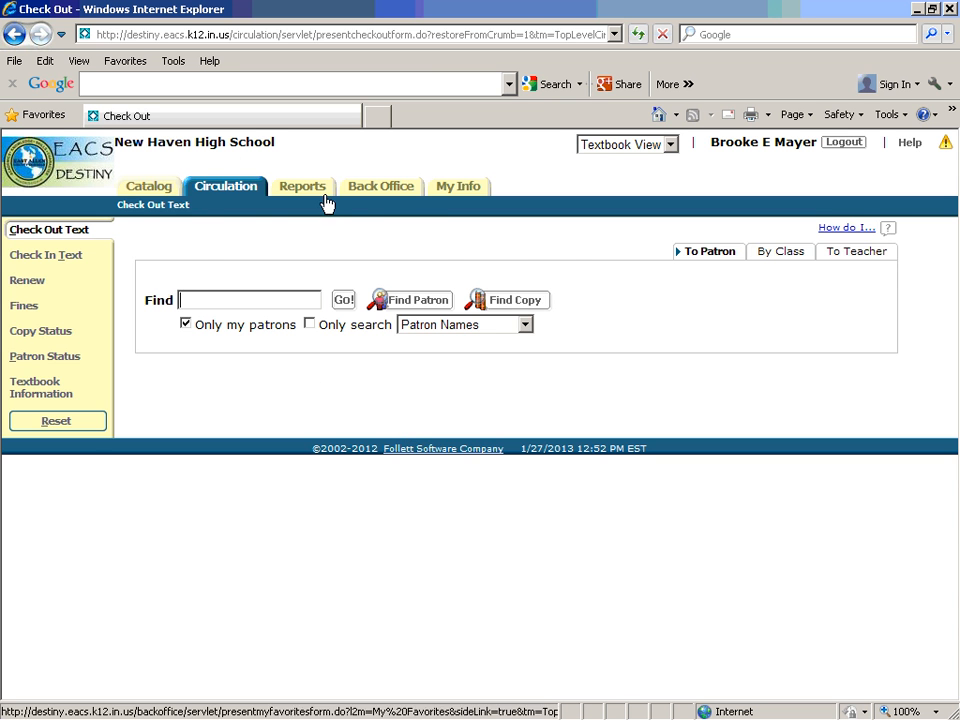
click(392, 190)
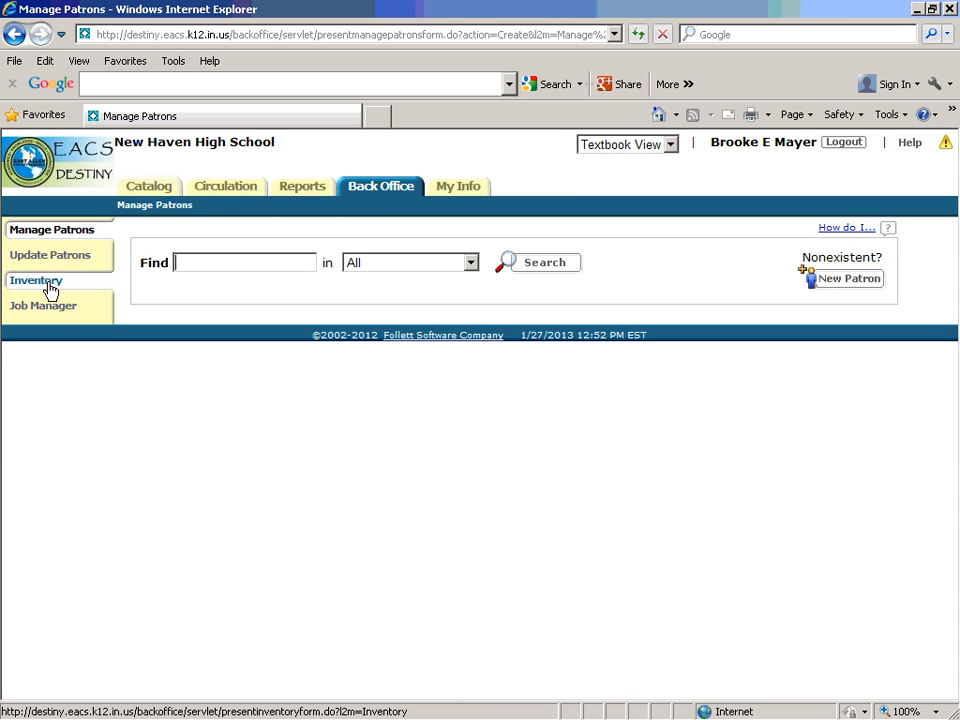